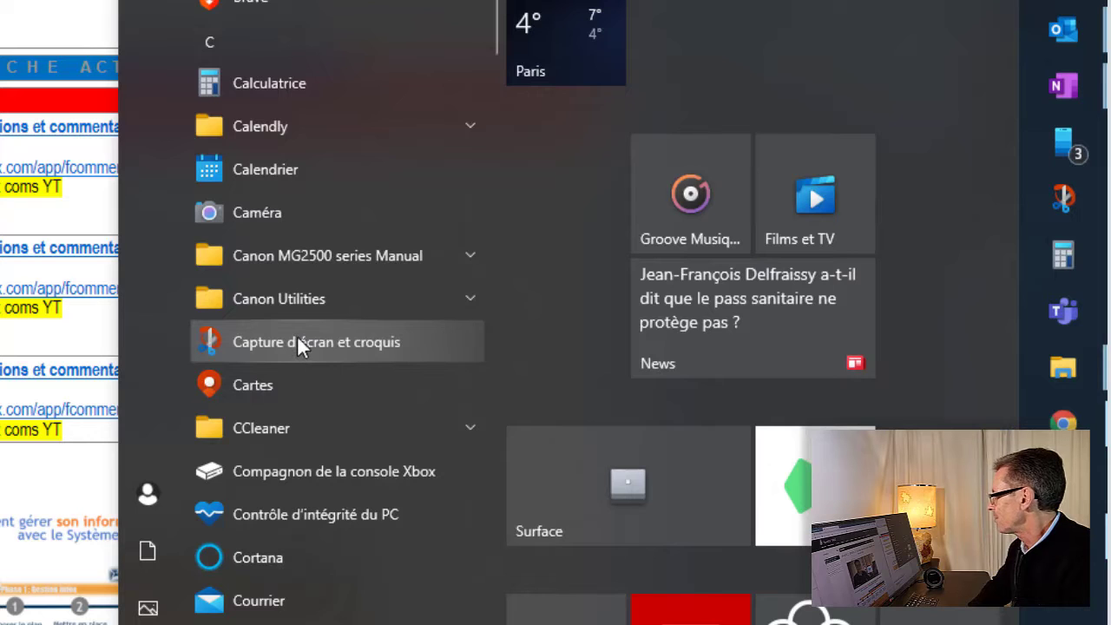
# Launch Capture d'écran et croquis and take a rectangular capture of the ETAPE 3 menu on the SystOr 360 page.
pyautogui.rightClick(298, 340)
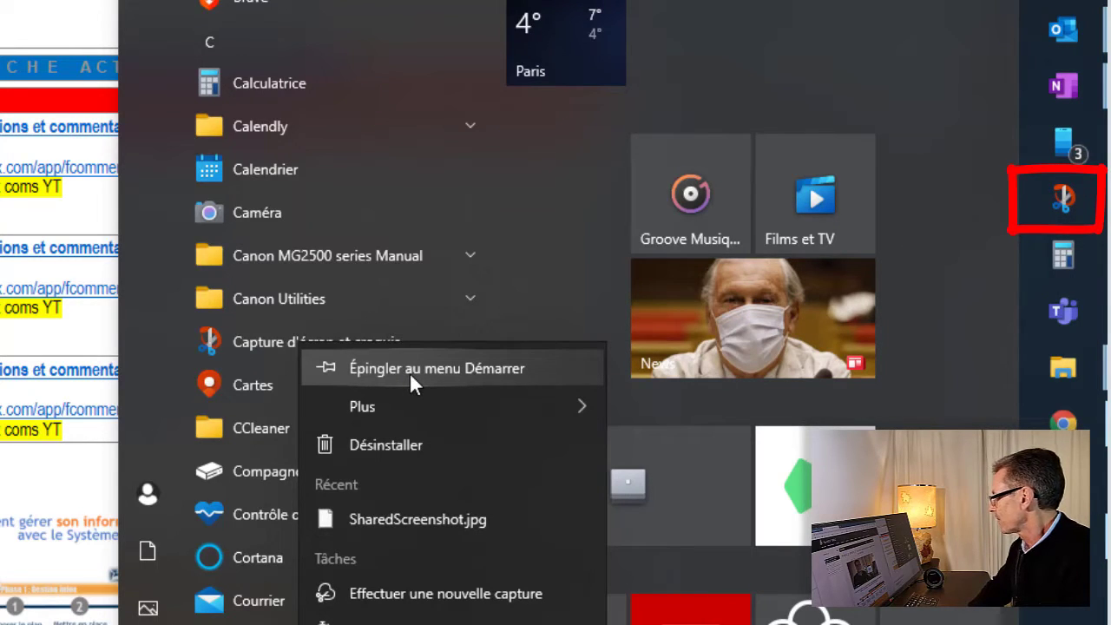
pyautogui.moveTo(370, 406)
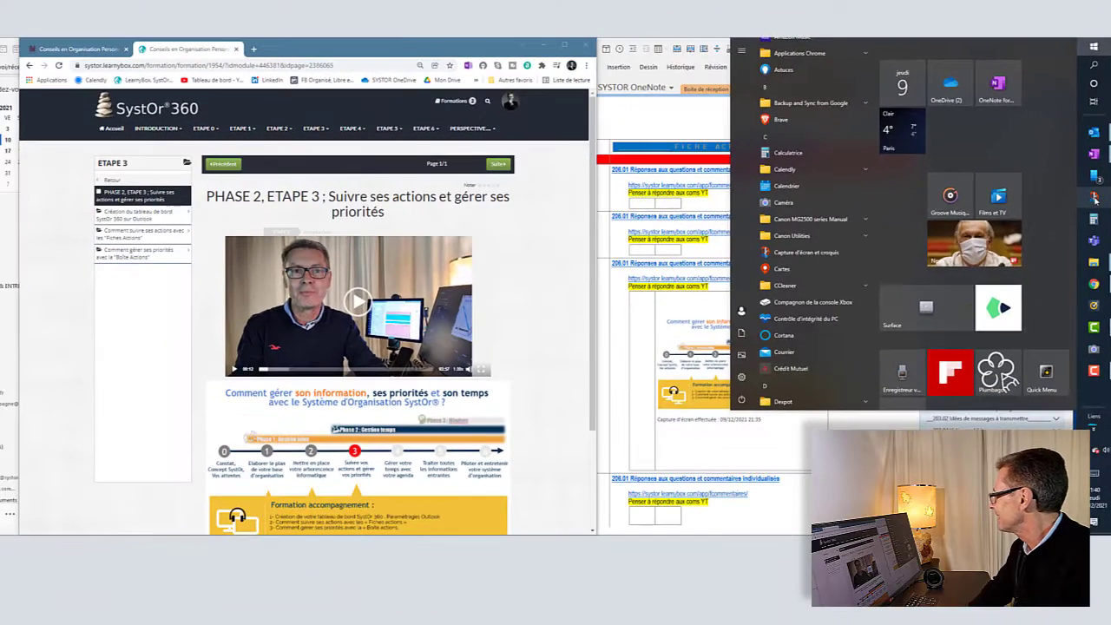
pyautogui.click(1072, 202)
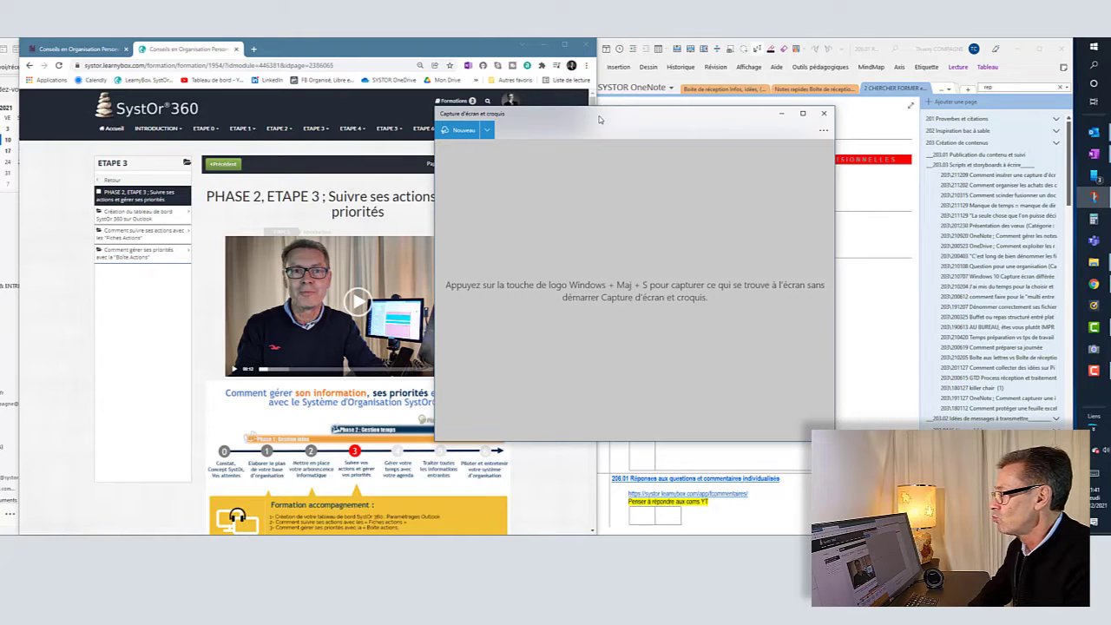
pyautogui.click(465, 131)
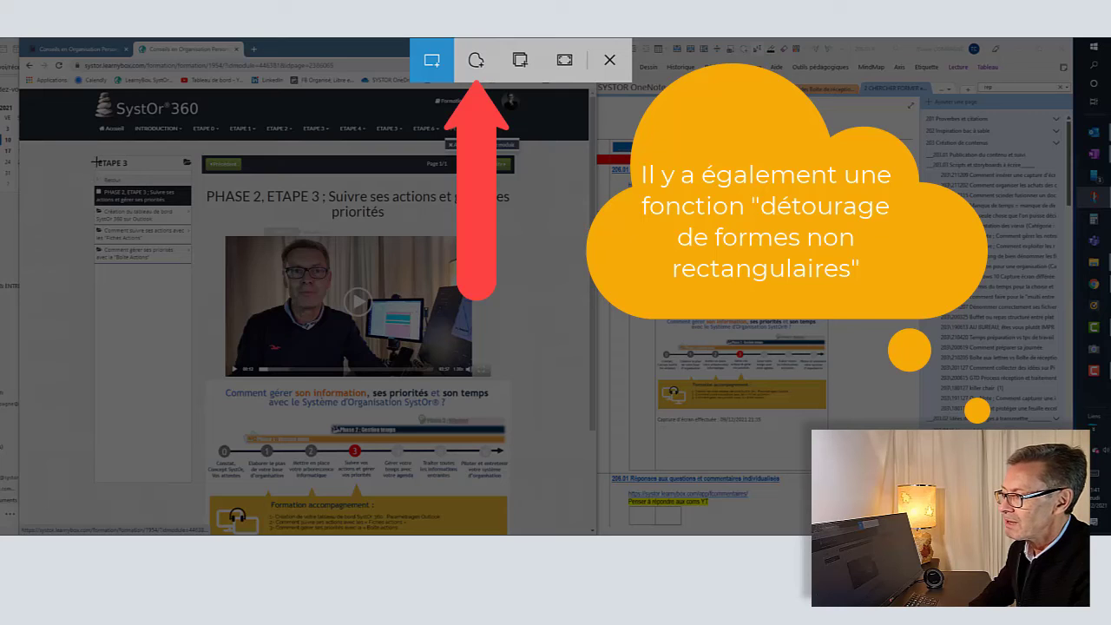
pyautogui.moveTo(94, 157); pyautogui.dragTo(193, 266)
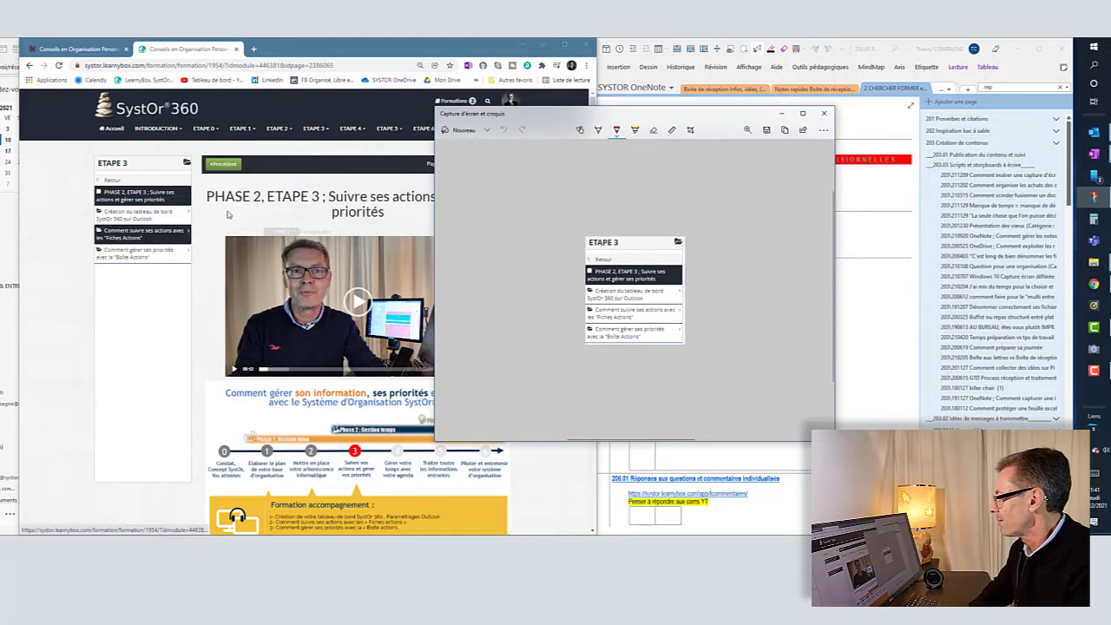
# Circle the ETAPE 3 heading on the capture with the red pencil.
pyautogui.moveTo(709, 118); pyautogui.dragTo(503, 96)
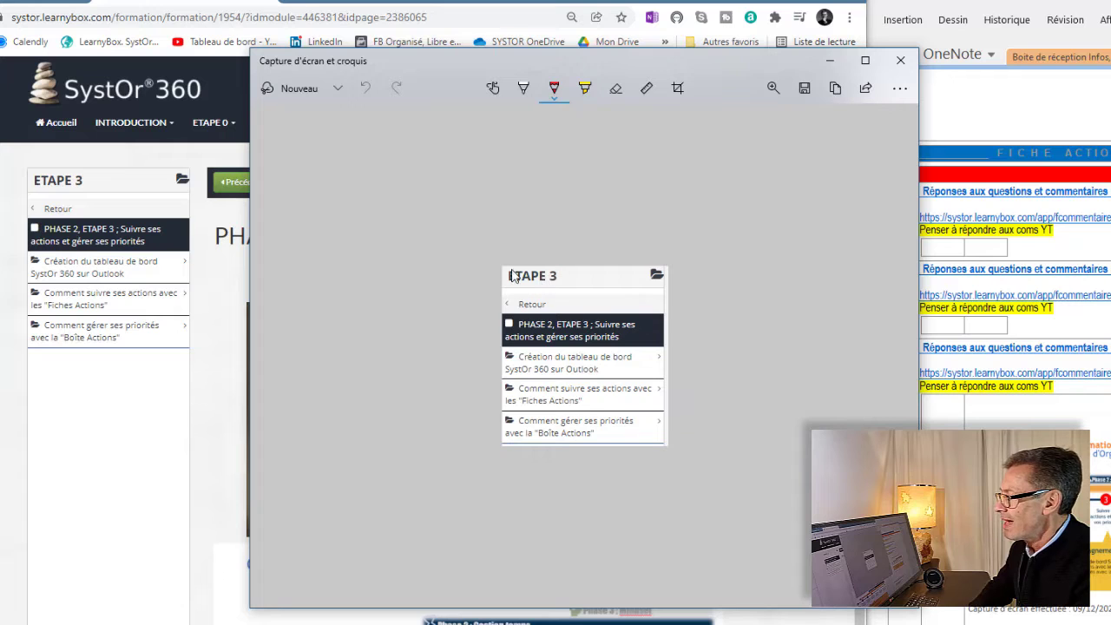
pyautogui.moveTo(536, 256)
pyautogui.mouseDown()
pyautogui.moveTo(501, 286)
pyautogui.moveTo(555, 262)
pyautogui.moveTo(523, 263)
pyautogui.mouseUp()
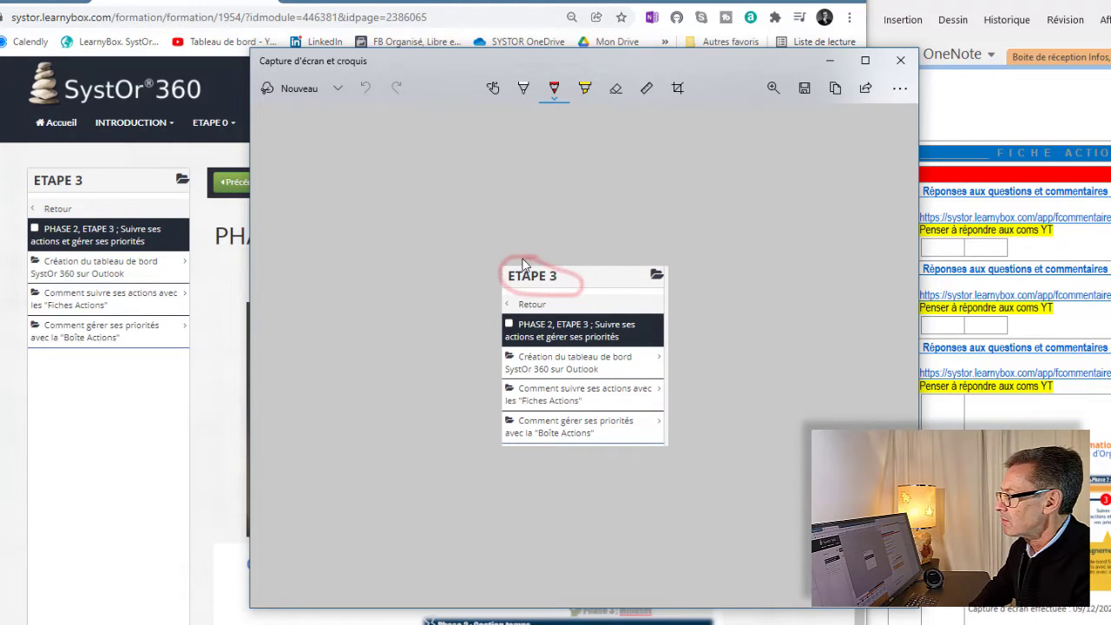
pyautogui.click(555, 91)
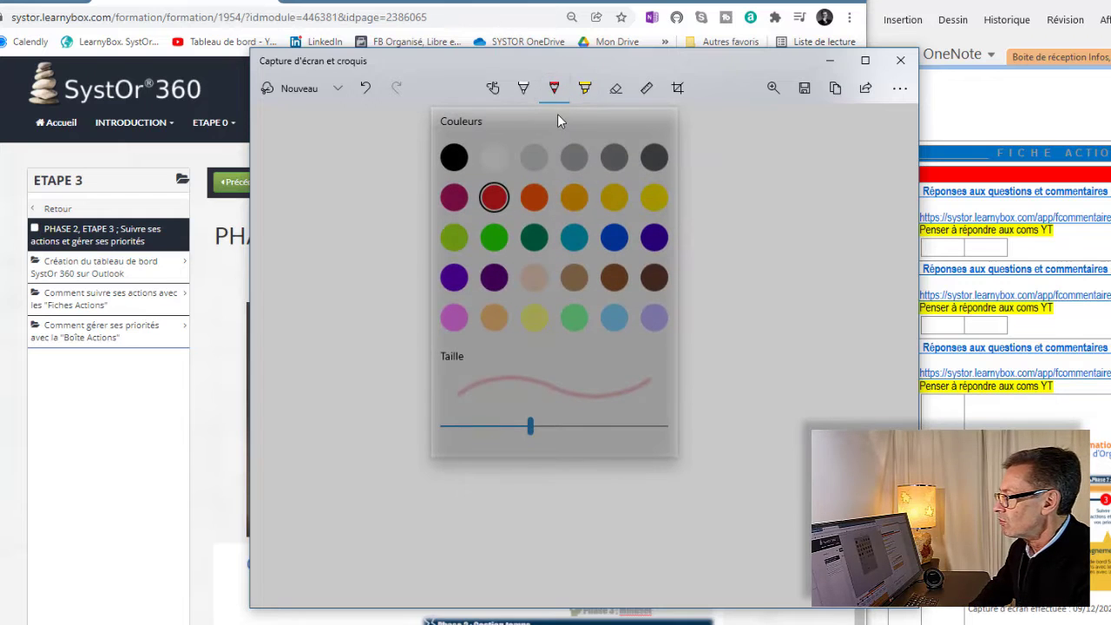
# Mark the "Création du tableau de bord SystOr 360 sur Outlook" entry with a green highlighter circle and an arrow pointing to it.
pyautogui.click(585, 90)
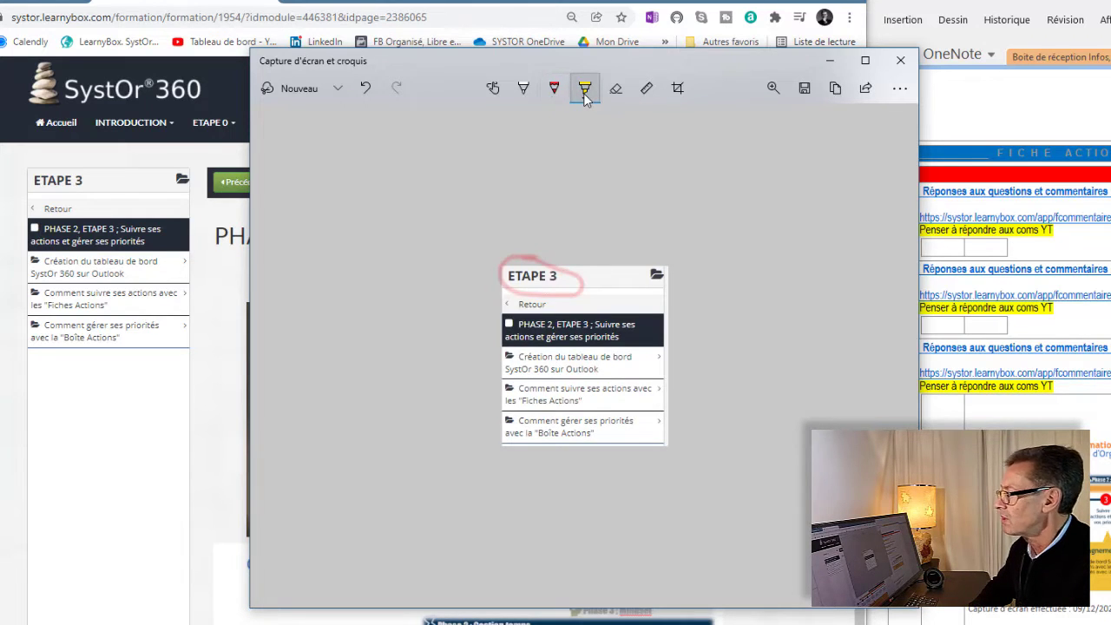
pyautogui.click(584, 90)
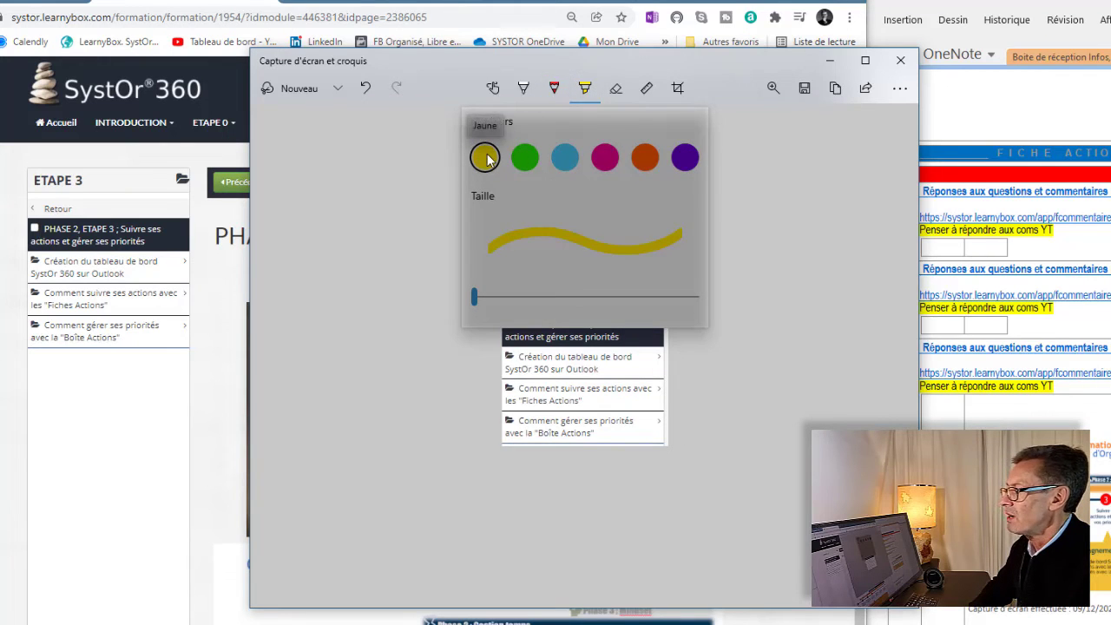
pyautogui.click(525, 157)
pyautogui.moveTo(531, 346)
pyautogui.mouseDown()
pyautogui.moveTo(510, 373)
pyautogui.moveTo(579, 392)
pyautogui.moveTo(666, 358)
pyautogui.moveTo(536, 343)
pyautogui.moveTo(523, 354)
pyautogui.mouseUp()
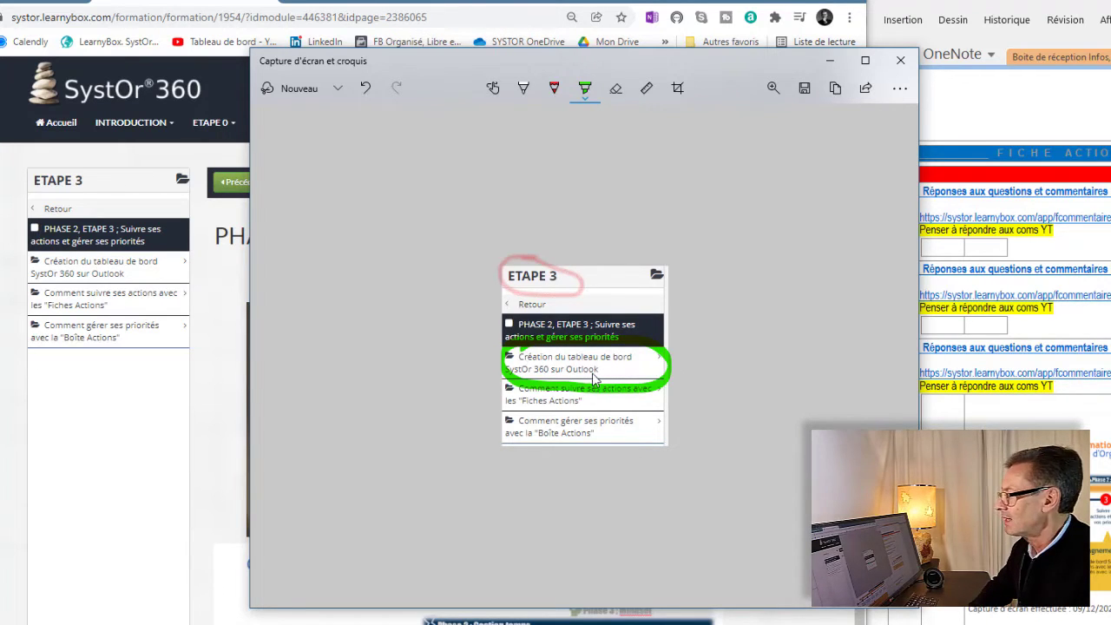
pyautogui.moveTo(484, 356); pyautogui.dragTo(509, 354)
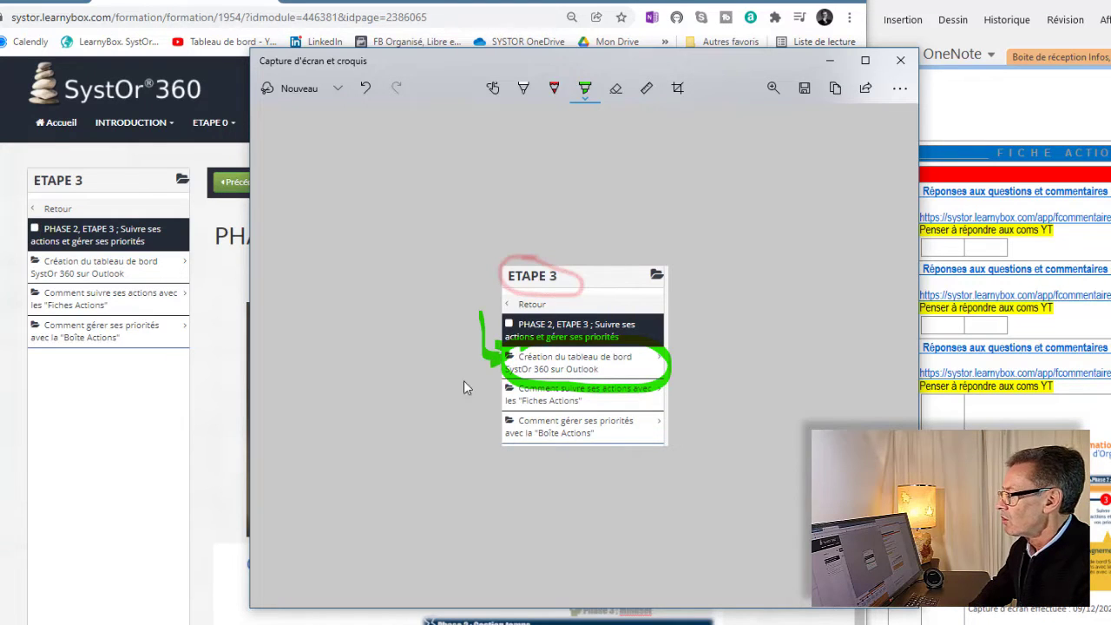
# Erase the red circle around the ETAPE 3 heading.
pyautogui.click(615, 88)
pyautogui.click(516, 263)
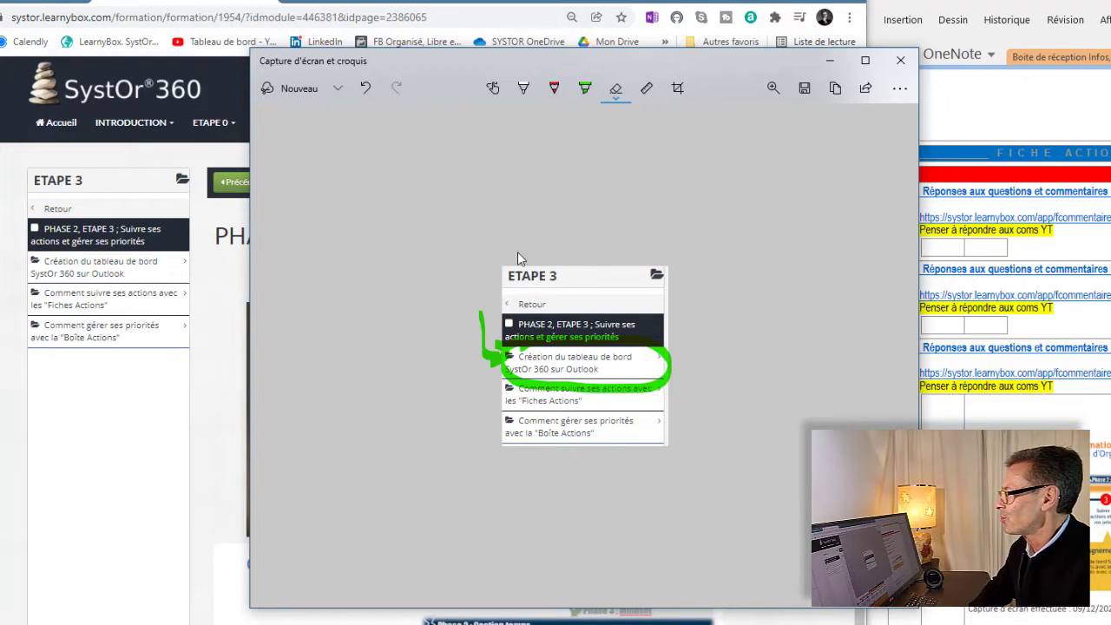
# Draw straight green highlighter lines along the bottom and top edges of the capture, guided by the horizontal ruler.
pyautogui.click(646, 89)
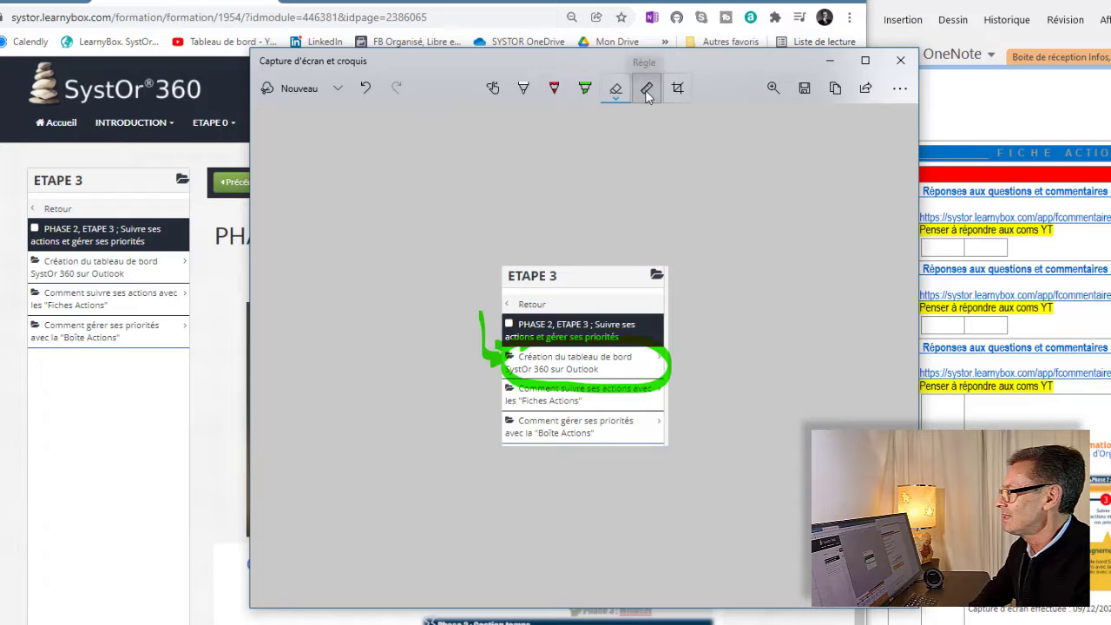
pyautogui.moveTo(718, 402); pyautogui.dragTo(724, 488)
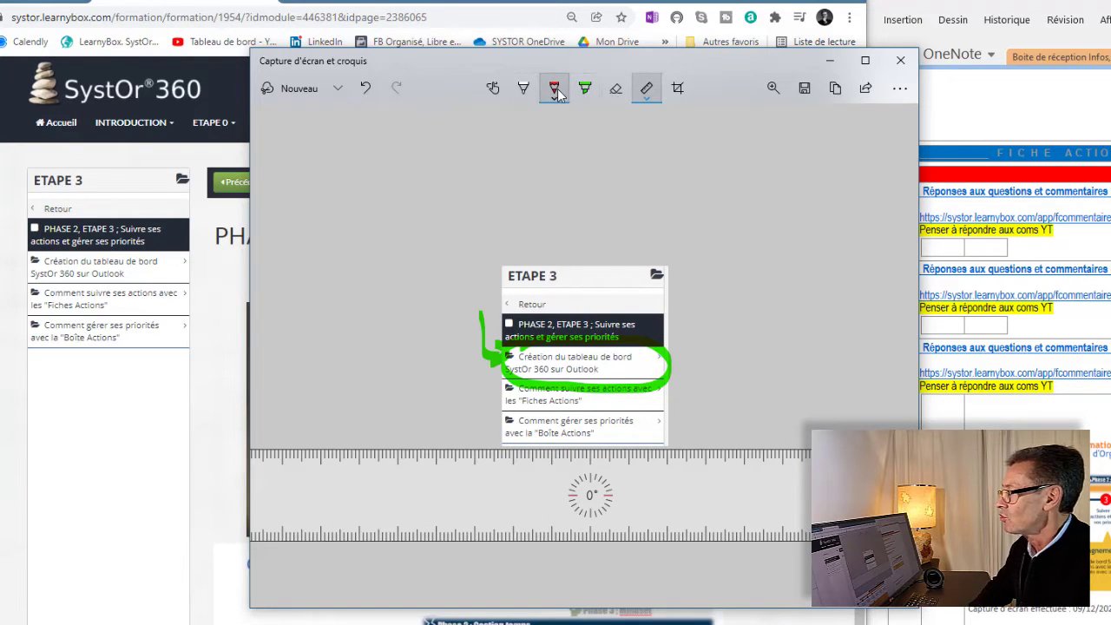
pyautogui.click(583, 88)
pyautogui.moveTo(503, 446)
pyautogui.mouseDown()
pyautogui.moveTo(667, 449)
pyautogui.moveTo(657, 297)
pyautogui.mouseUp()
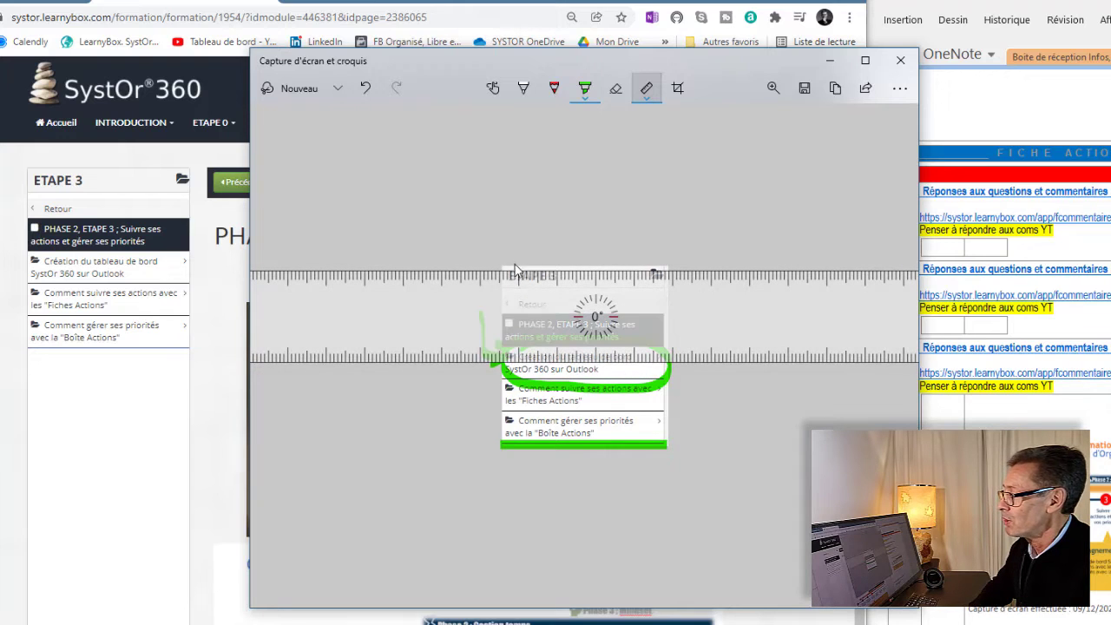
pyautogui.moveTo(502, 265); pyautogui.dragTo(669, 276)
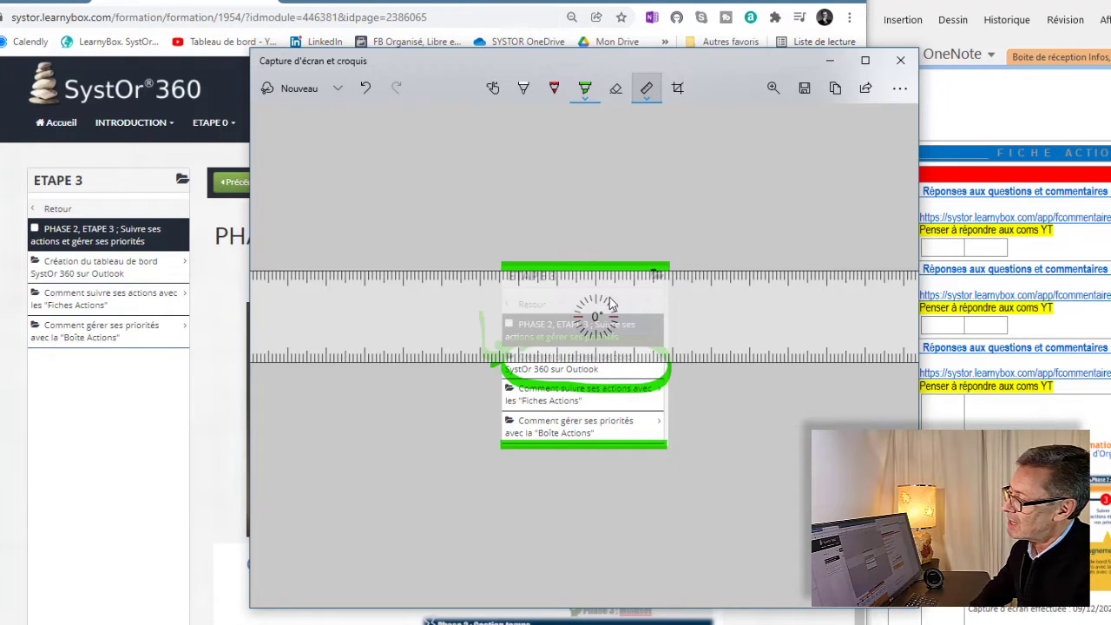
# Rotate the ruler to 90° and draw straight green highlighter lines along the left and right edges of the capture.
pyautogui.moveTo(688, 328)
pyautogui.mouseDown()
pyautogui.moveTo(683, 519)
pyautogui.moveTo(702, 219)
pyautogui.mouseUp()
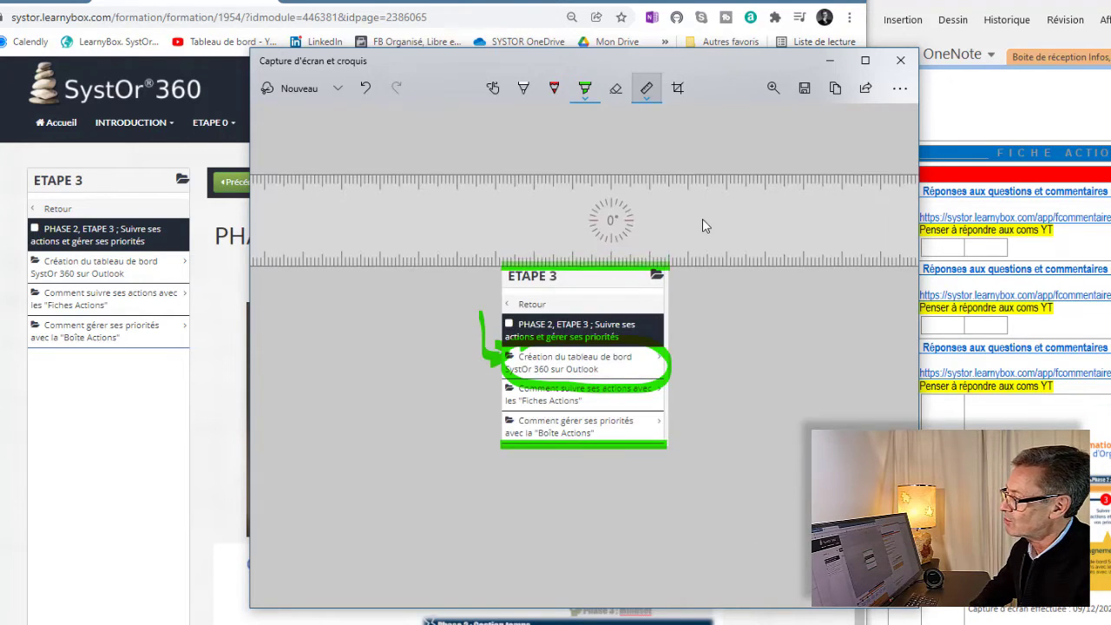
pyautogui.scroll(-20, 499, 224)
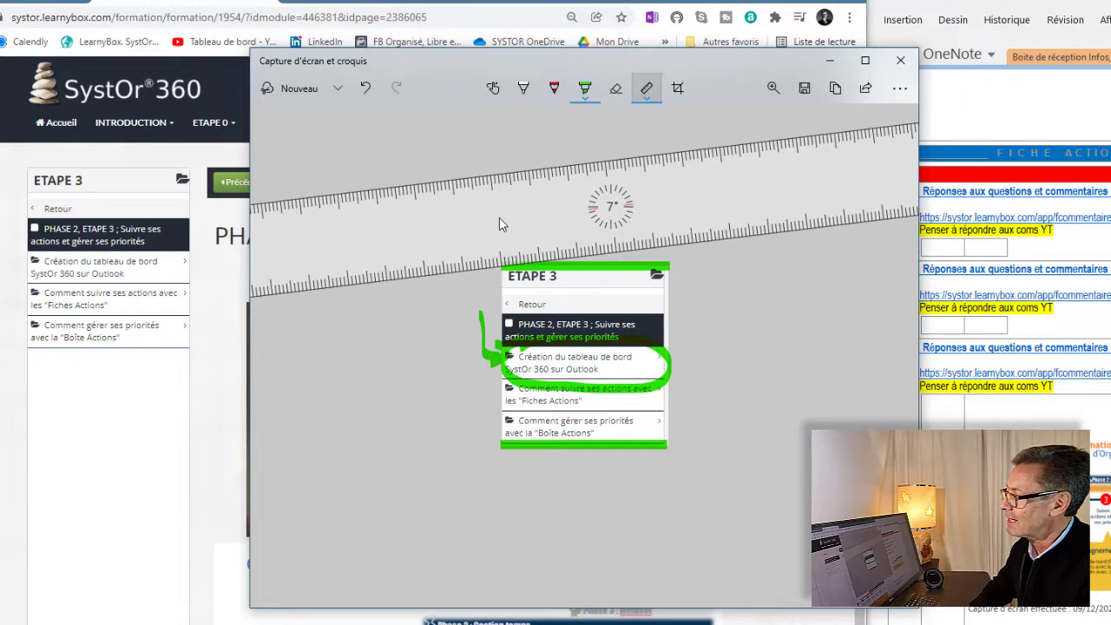
pyautogui.scroll(-9, 498, 219)
pyautogui.moveTo(498, 219)
pyautogui.mouseDown()
pyautogui.moveTo(585, 342)
pyautogui.moveTo(579, 298)
pyautogui.moveTo(589, 323)
pyautogui.mouseUp()
pyautogui.scroll(-20, 589, 323)
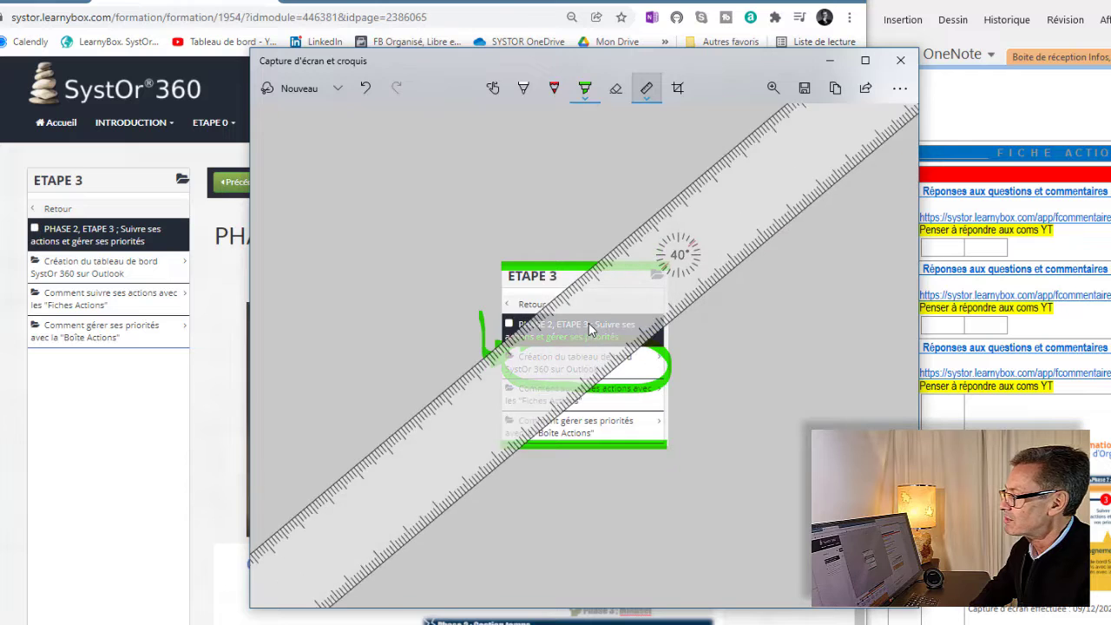
pyautogui.scroll(-20, 581, 322)
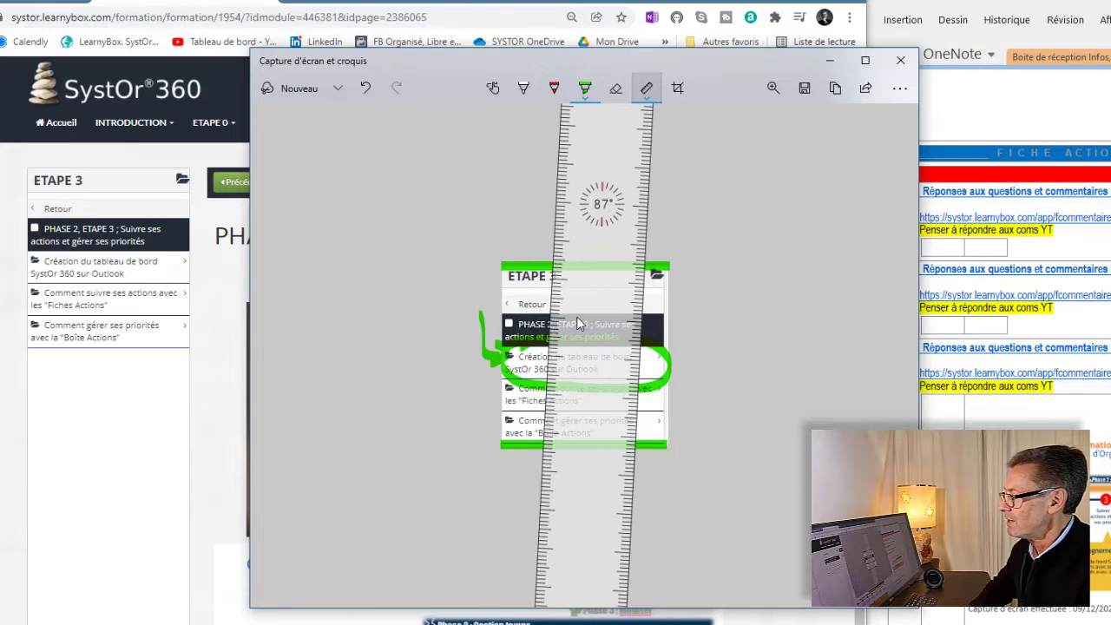
pyautogui.moveTo(576, 316); pyautogui.dragTo(531, 314)
pyautogui.moveTo(502, 275); pyautogui.dragTo(509, 440)
pyautogui.moveTo(542, 360); pyautogui.dragTo(695, 371)
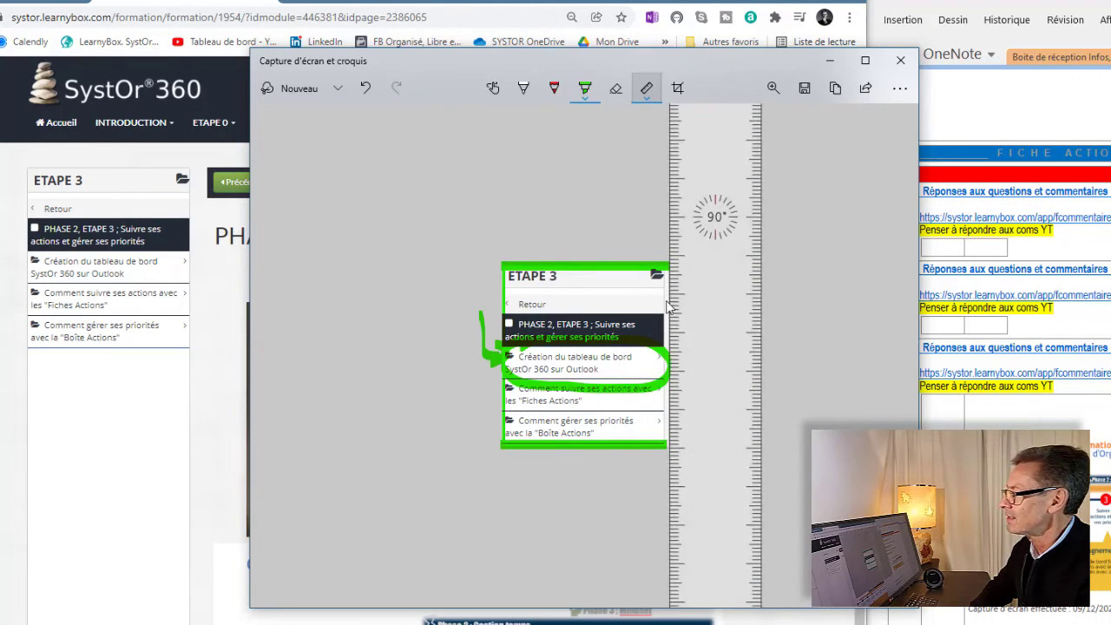
pyautogui.moveTo(669, 276); pyautogui.dragTo(668, 447)
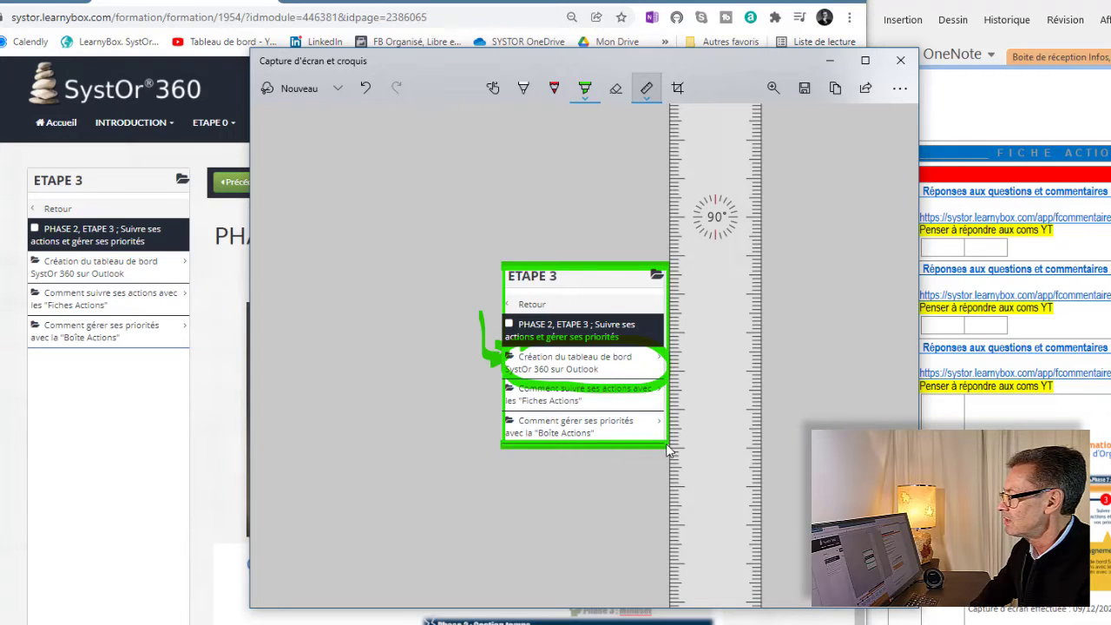
pyautogui.moveTo(707, 317); pyautogui.dragTo(745, 318)
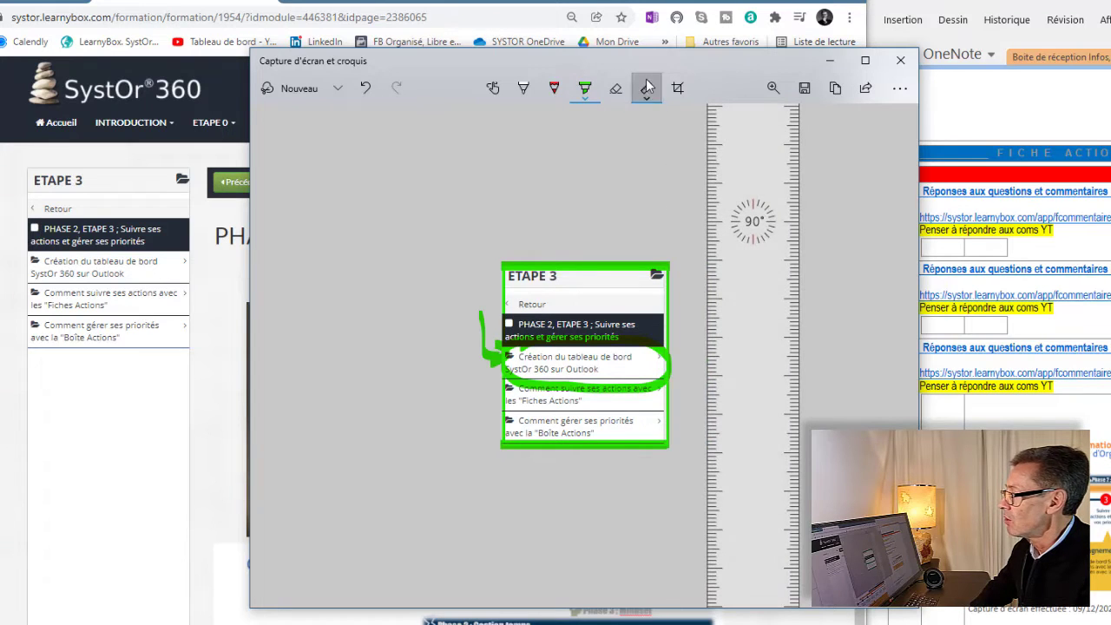
# Draw two green arcs of about 89° and 73° around the capture using the protractor, and hide the protractor.
pyautogui.click(648, 90)
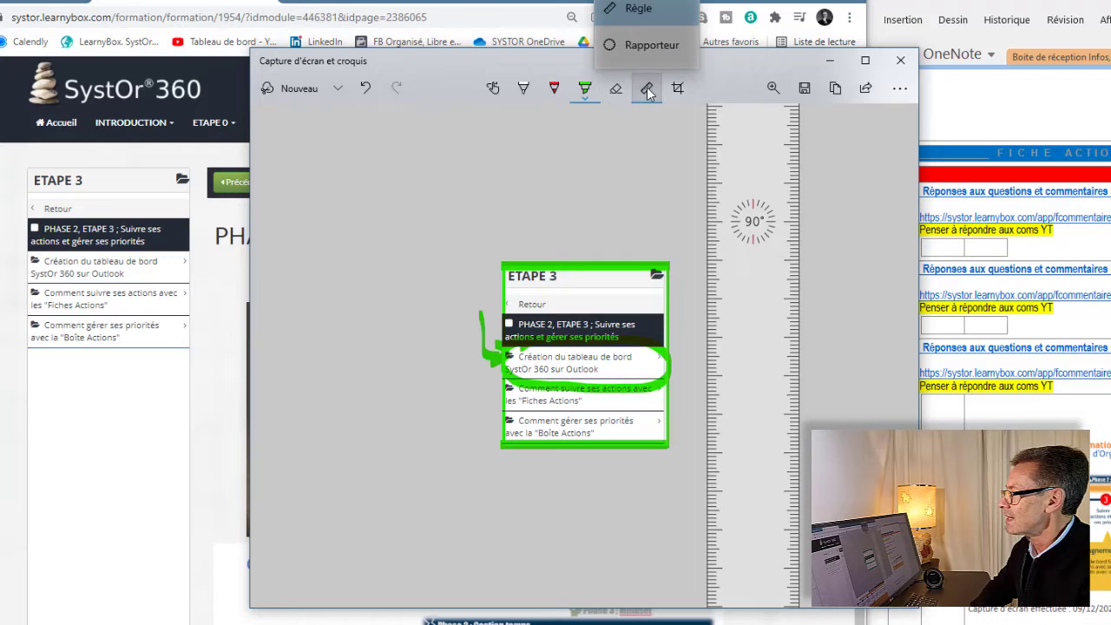
pyautogui.click(644, 46)
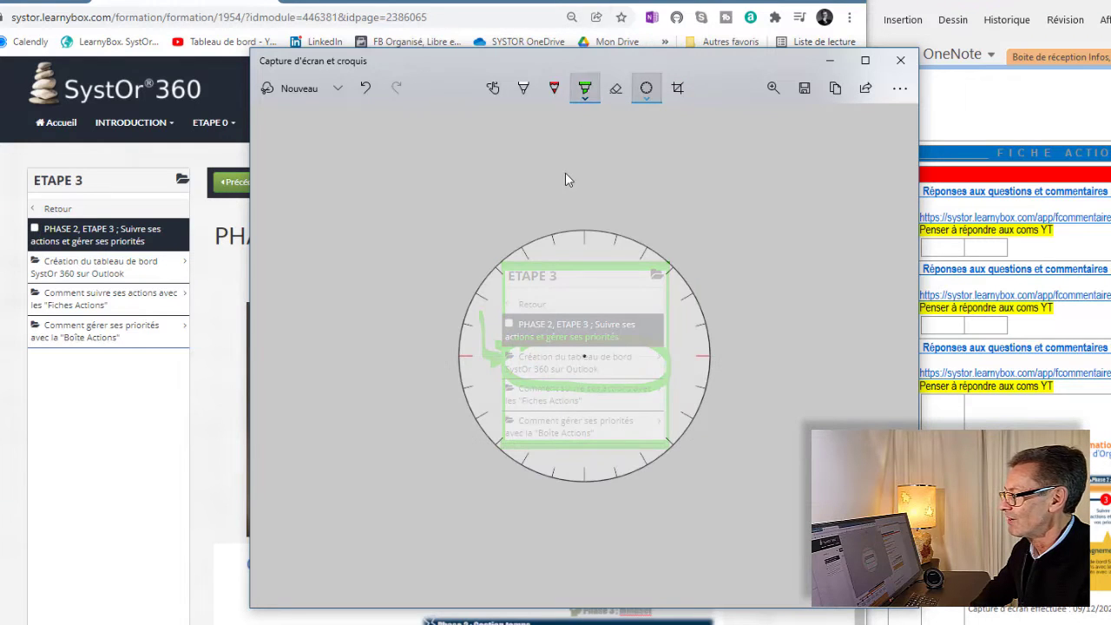
pyautogui.moveTo(541, 234)
pyautogui.mouseDown()
pyautogui.moveTo(602, 240)
pyautogui.moveTo(638, 287)
pyautogui.moveTo(656, 355)
pyautogui.mouseUp()
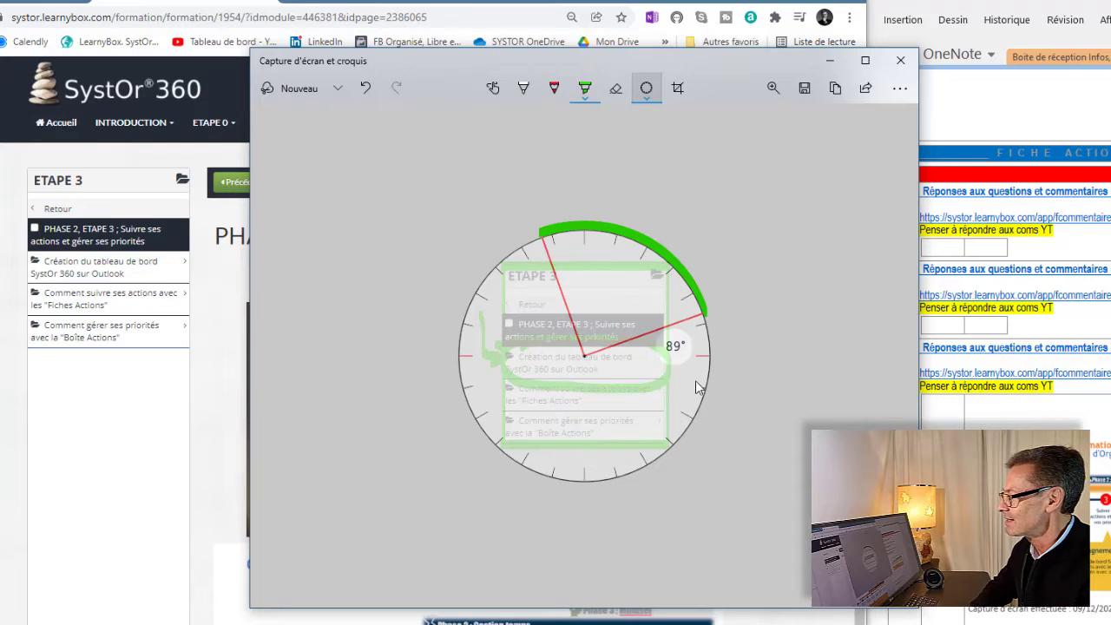
pyautogui.click(657, 214)
pyautogui.moveTo(523, 247)
pyautogui.mouseDown()
pyautogui.moveTo(509, 252)
pyautogui.moveTo(447, 391)
pyautogui.moveTo(457, 392)
pyautogui.mouseUp()
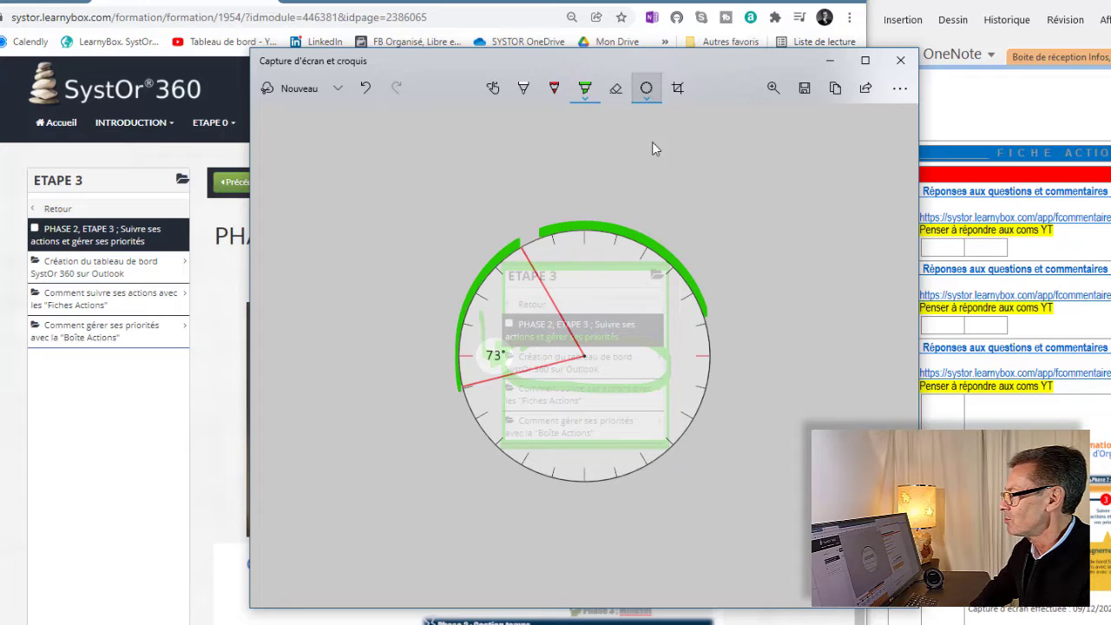
pyautogui.click(648, 87)
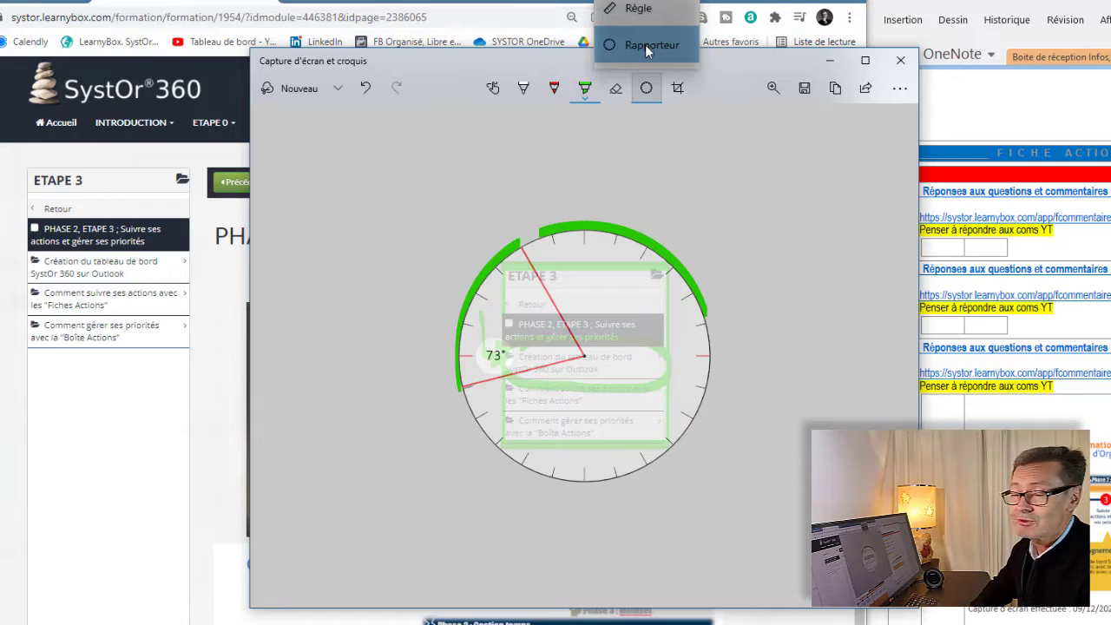
pyautogui.click(647, 47)
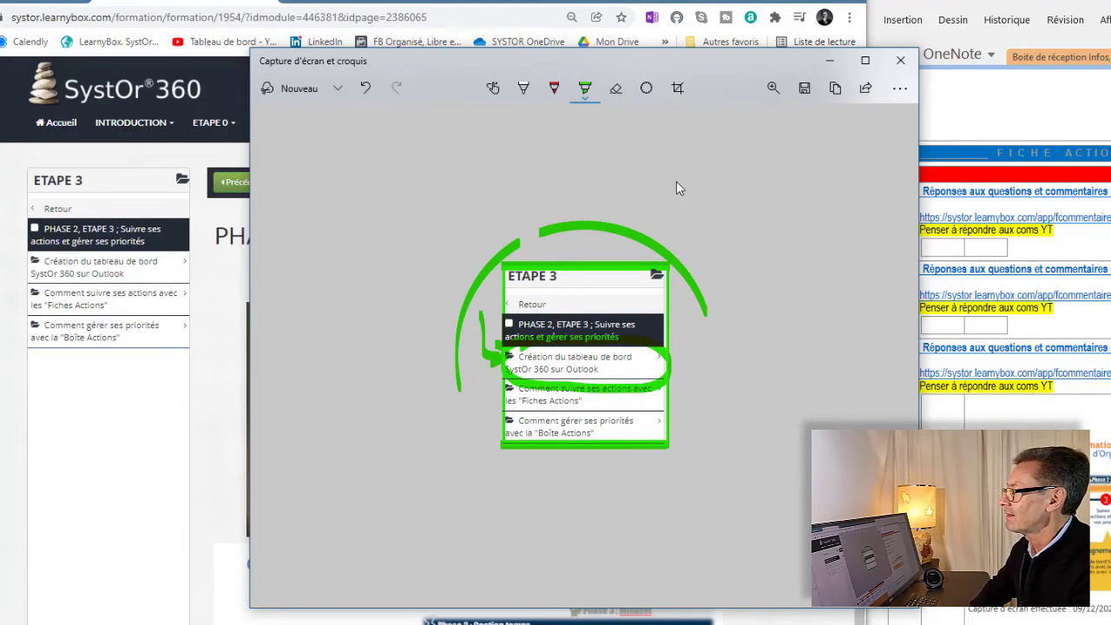
# Crop the capture so that the ETAPE 3 heading at its top is cut off.
pyautogui.click(678, 88)
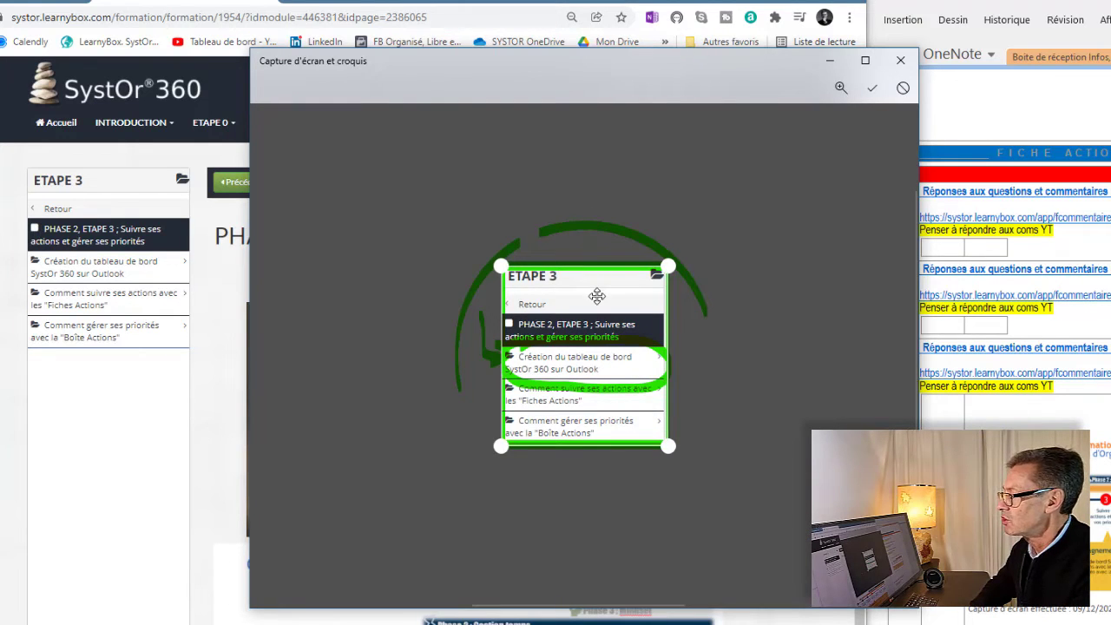
pyautogui.moveTo(501, 268)
pyautogui.mouseDown()
pyautogui.moveTo(520, 294)
pyautogui.moveTo(497, 258)
pyautogui.moveTo(494, 304)
pyautogui.moveTo(497, 287)
pyautogui.mouseUp()
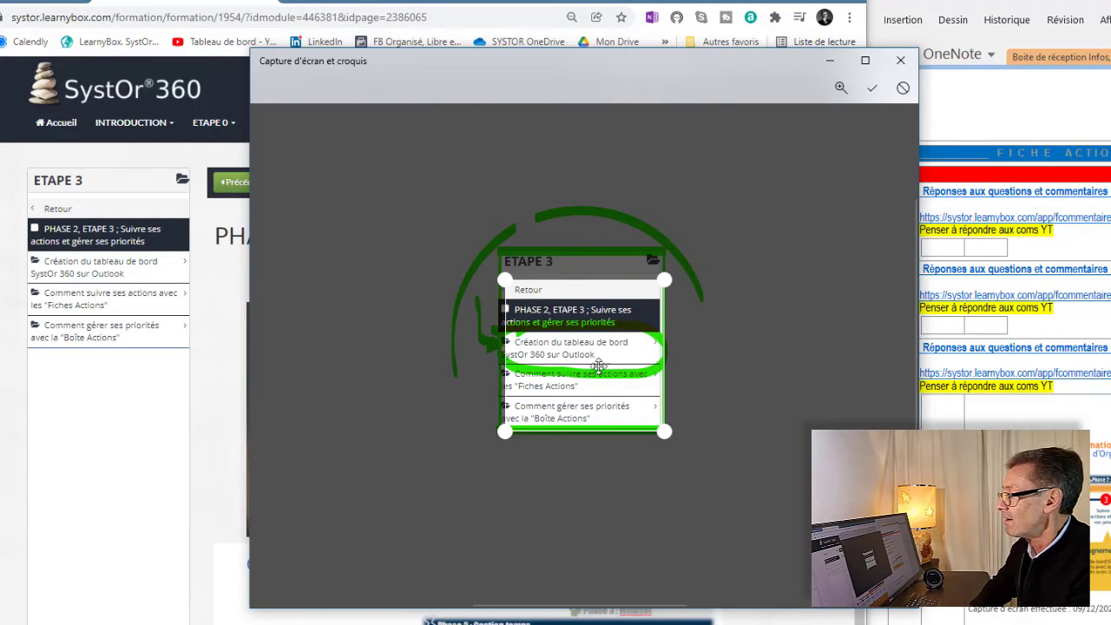
pyautogui.click(872, 90)
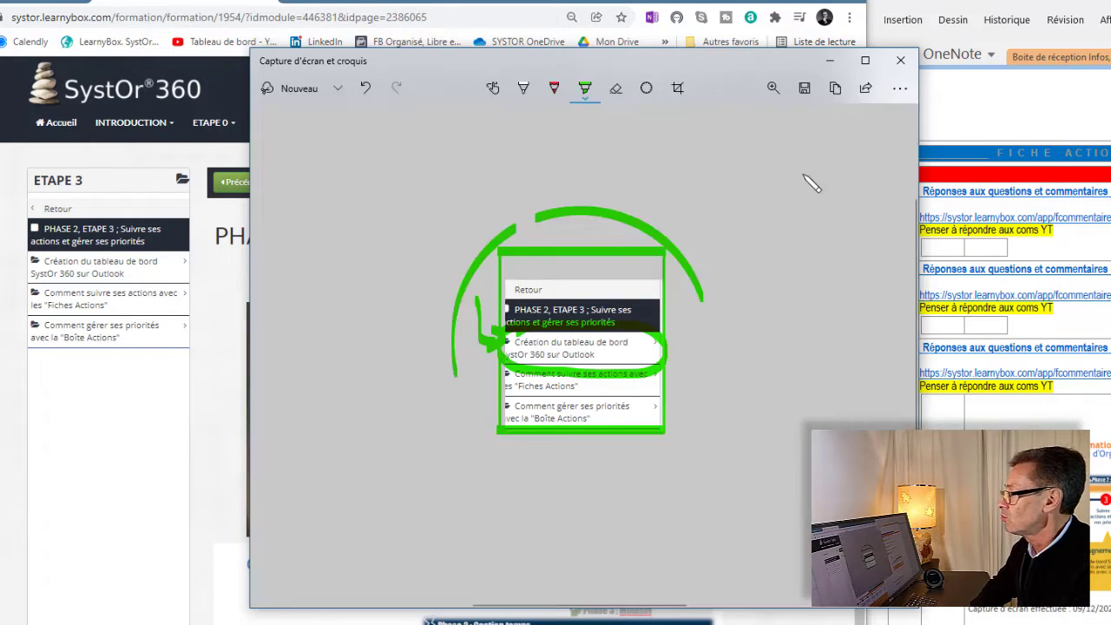
# Copy the annotated capture into the empty table cell of the second 206.01 entry in OneNote, and move the capture window over the notebook.
pyautogui.click(836, 89)
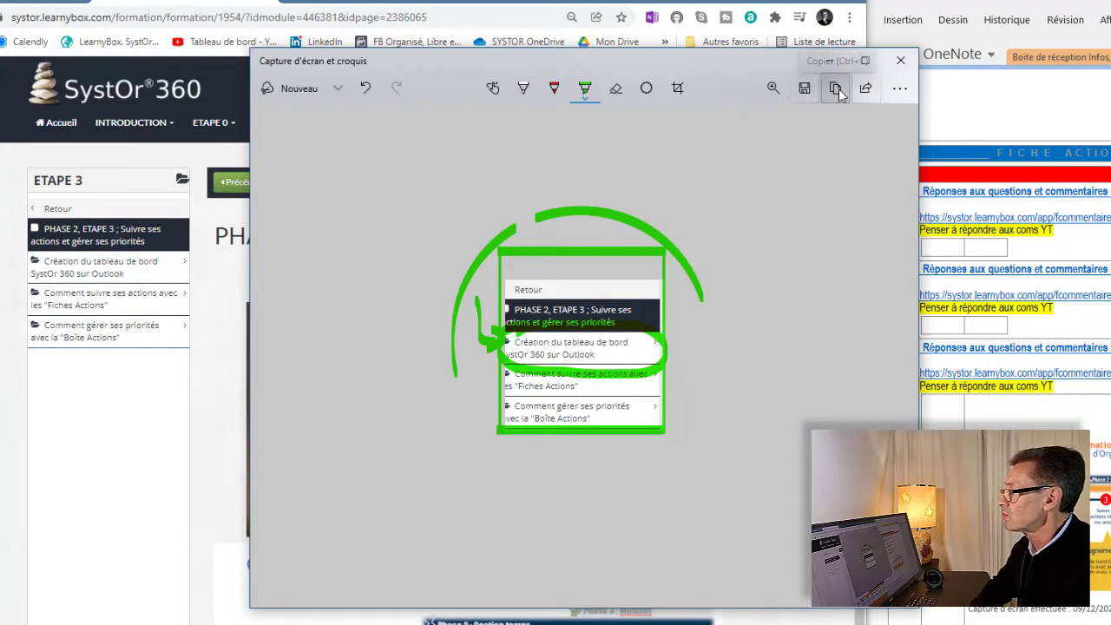
pyautogui.click(1007, 334)
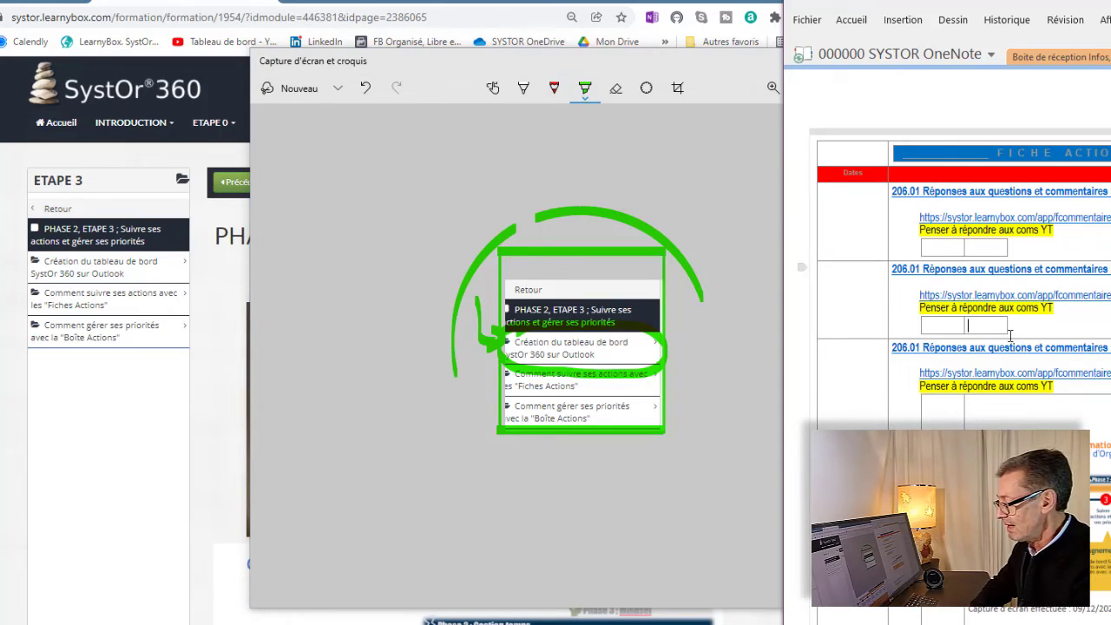
pyautogui.hotkey('ctrl', 'v')
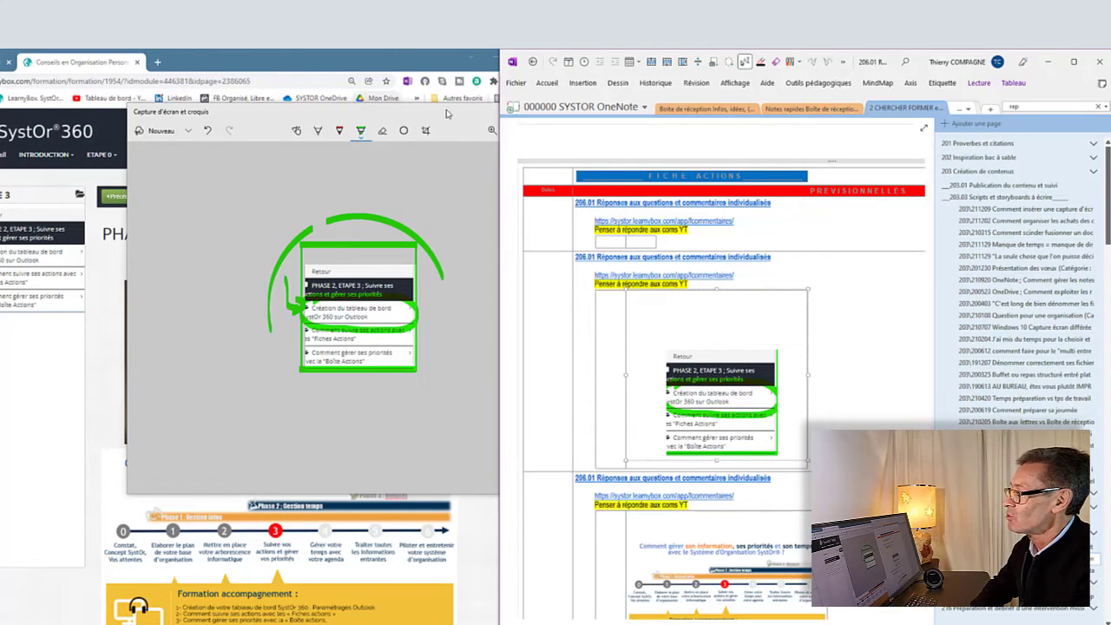
pyautogui.moveTo(458, 113); pyautogui.dragTo(772, 121)
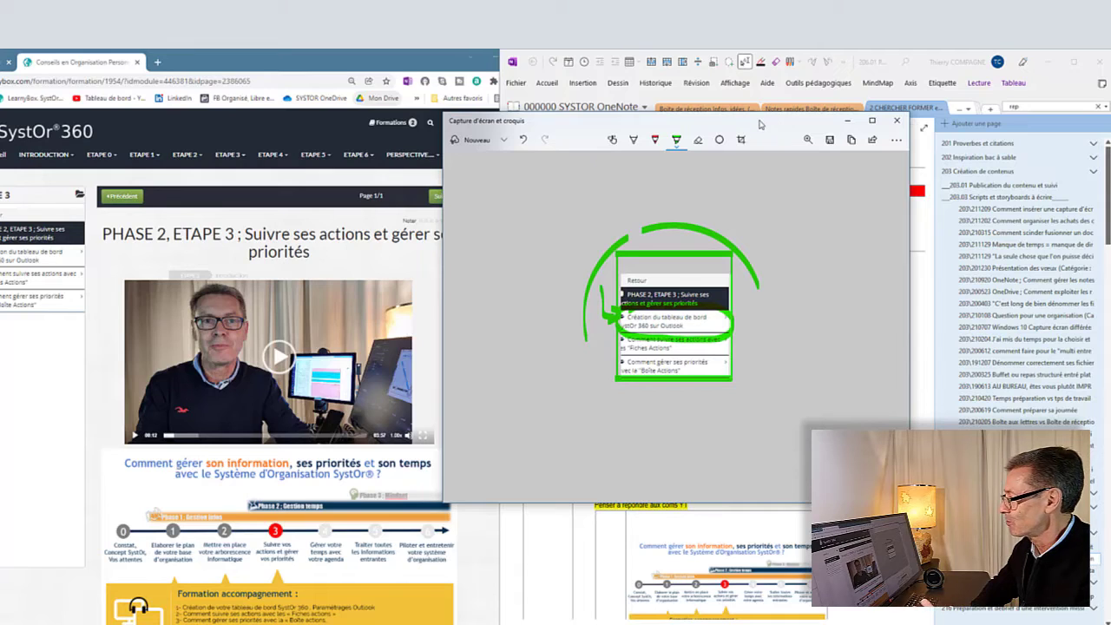